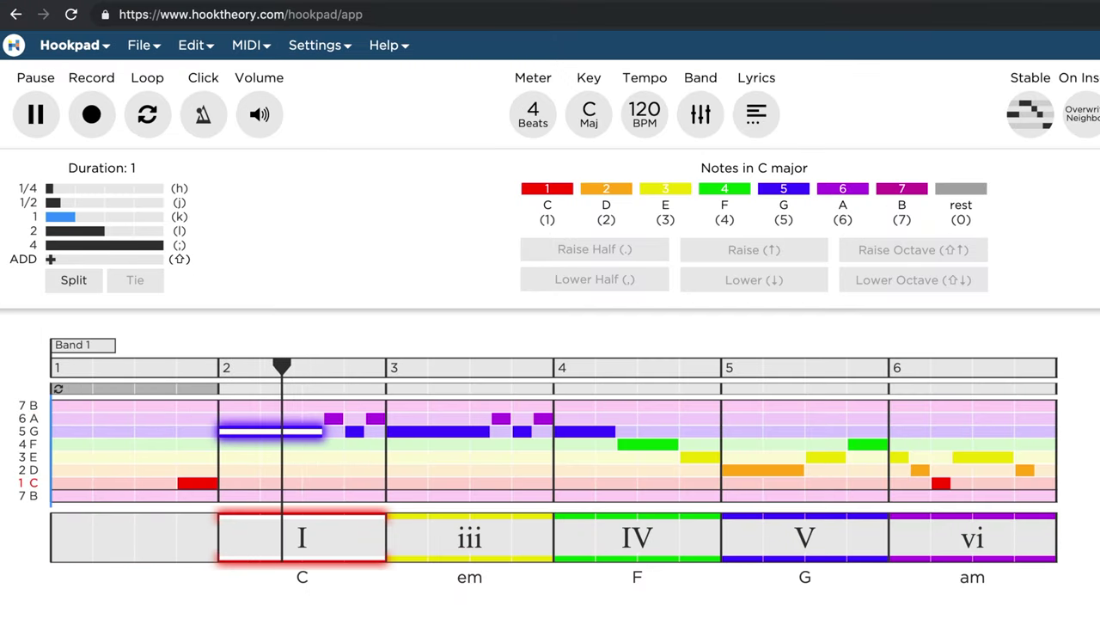
# Step: Stop playback and add a band change at measure 2 running to the next change
pyautogui.click(27, 99)
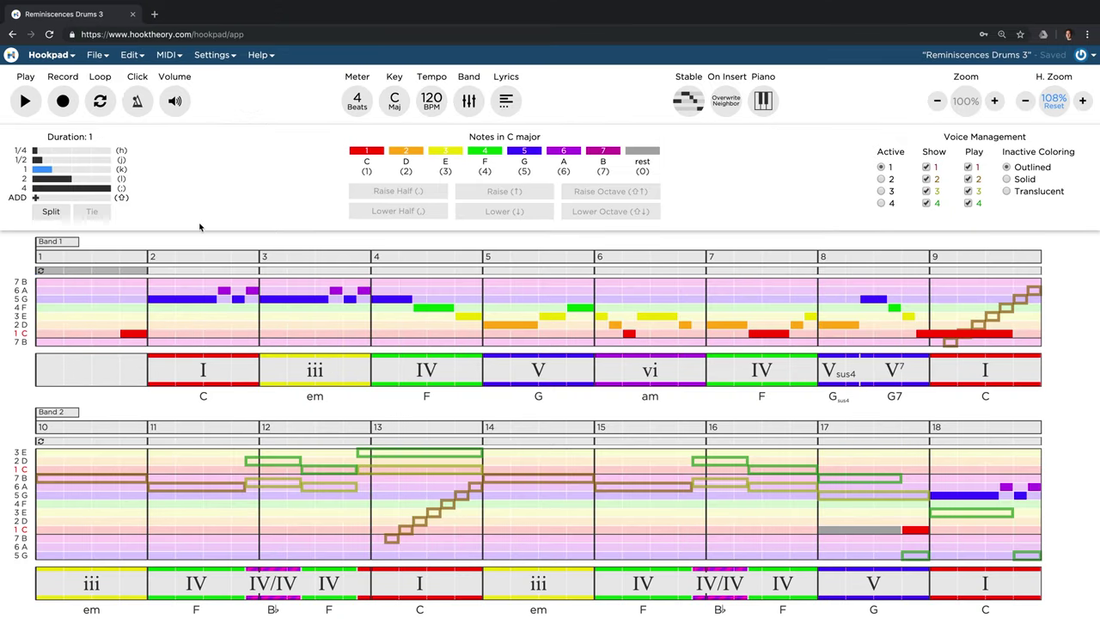
pyautogui.click(198, 256)
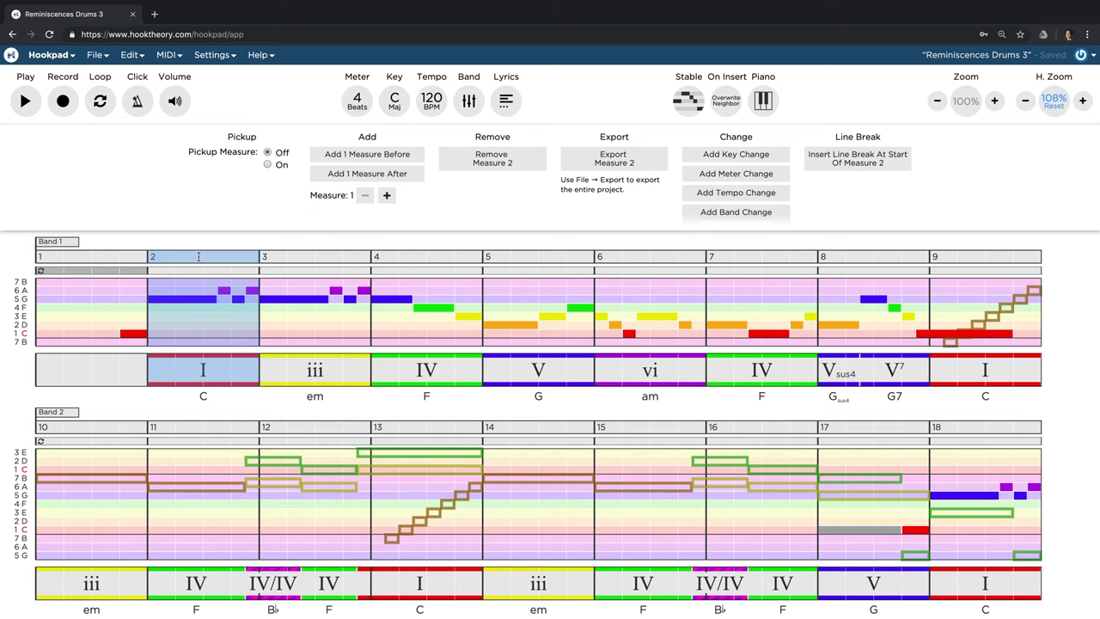
pyautogui.click(713, 212)
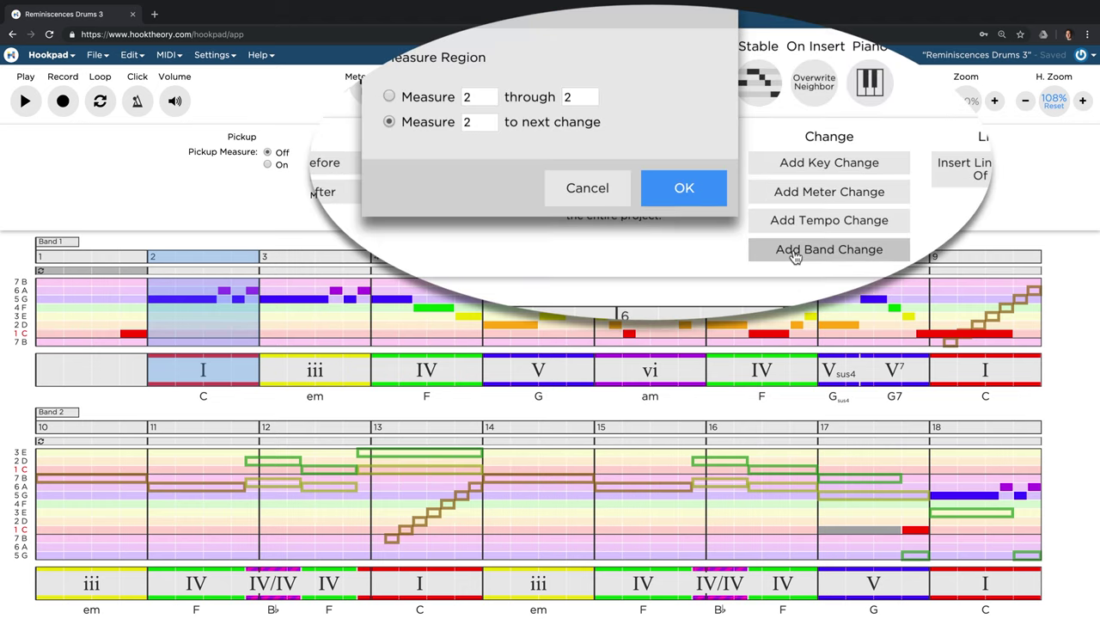
pyautogui.click(684, 191)
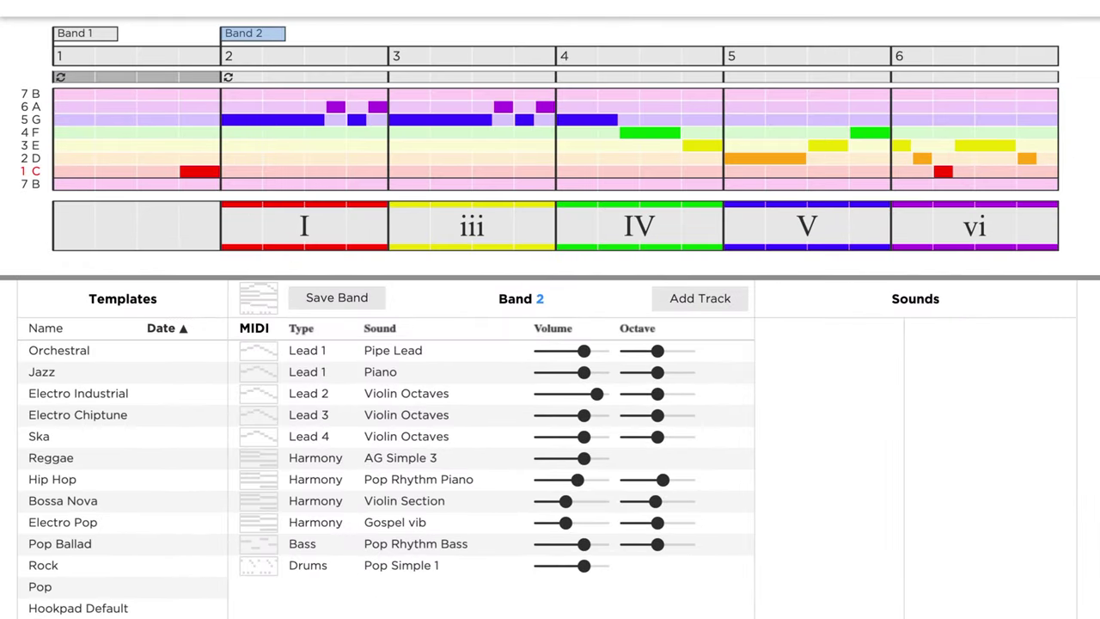
# Step: Show the sound choices for Band 1's Drums track and play the song briefly to hear them
pyautogui.click(77, 35)
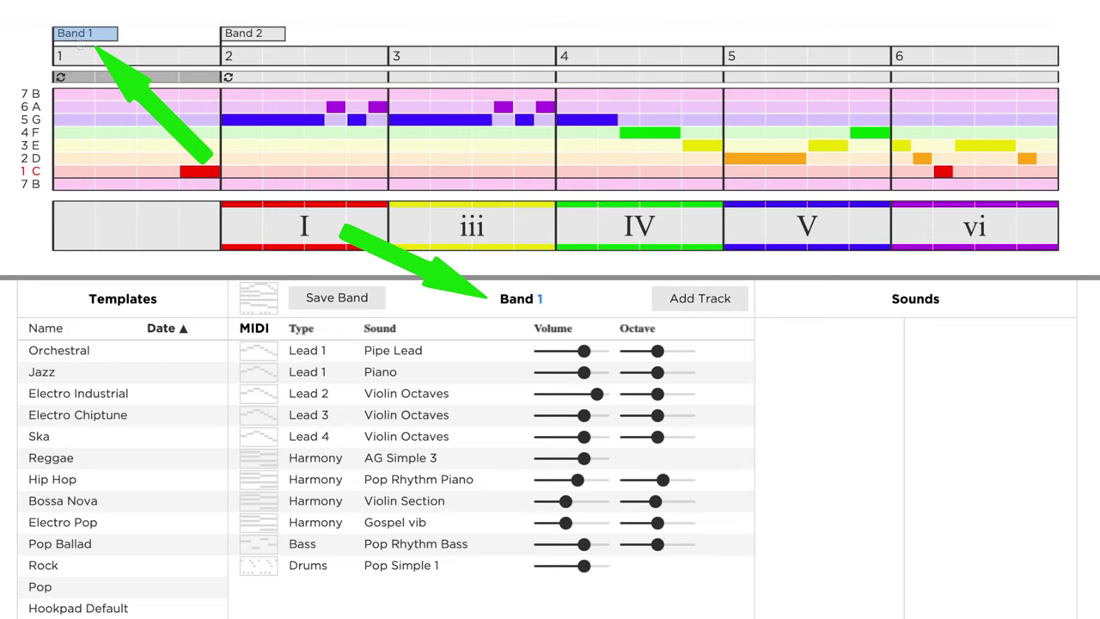
pyautogui.click(495, 567)
pyautogui.press('space')
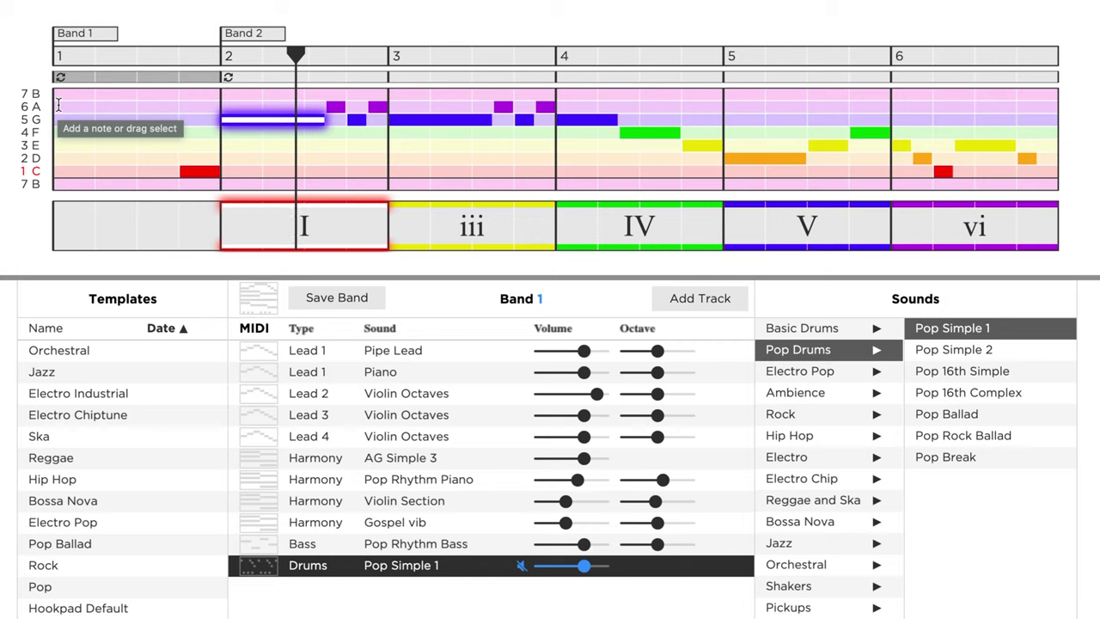
pyautogui.press('space')
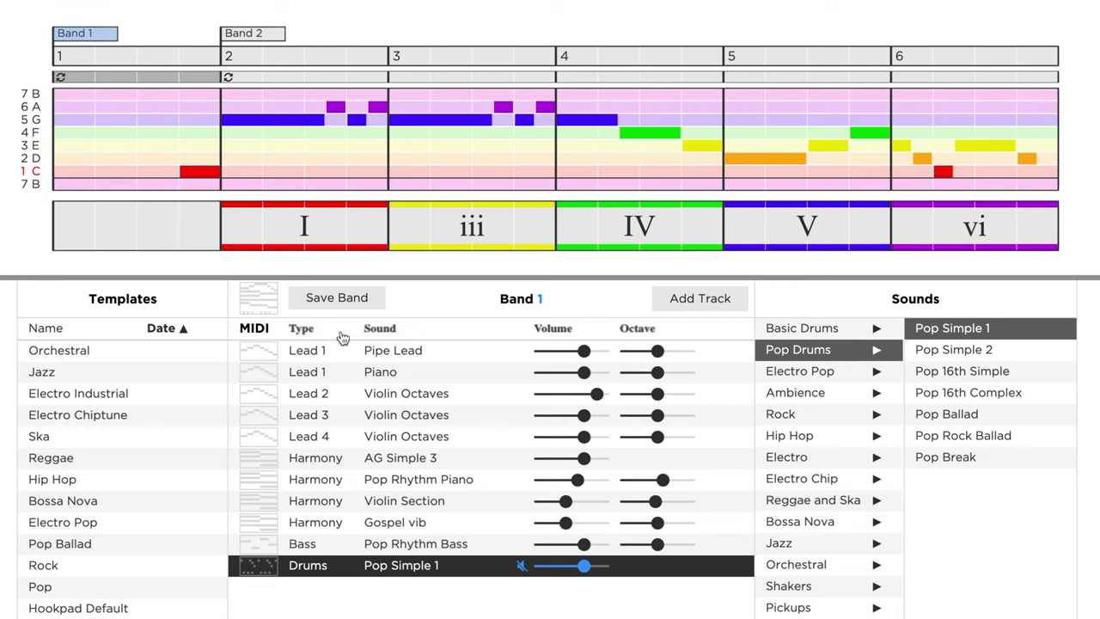
# Step: Switch Band 1's drums to Pickups > Smart Pickup Simple, then to Smart Pickup Complex
pyautogui.click(790, 607)
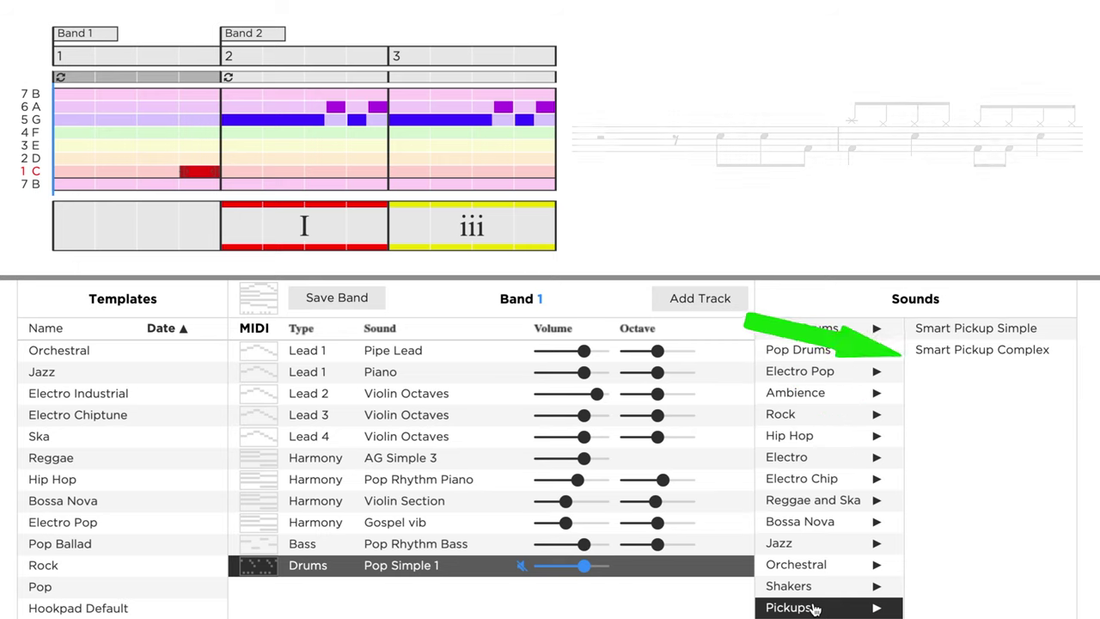
pyautogui.click(977, 328)
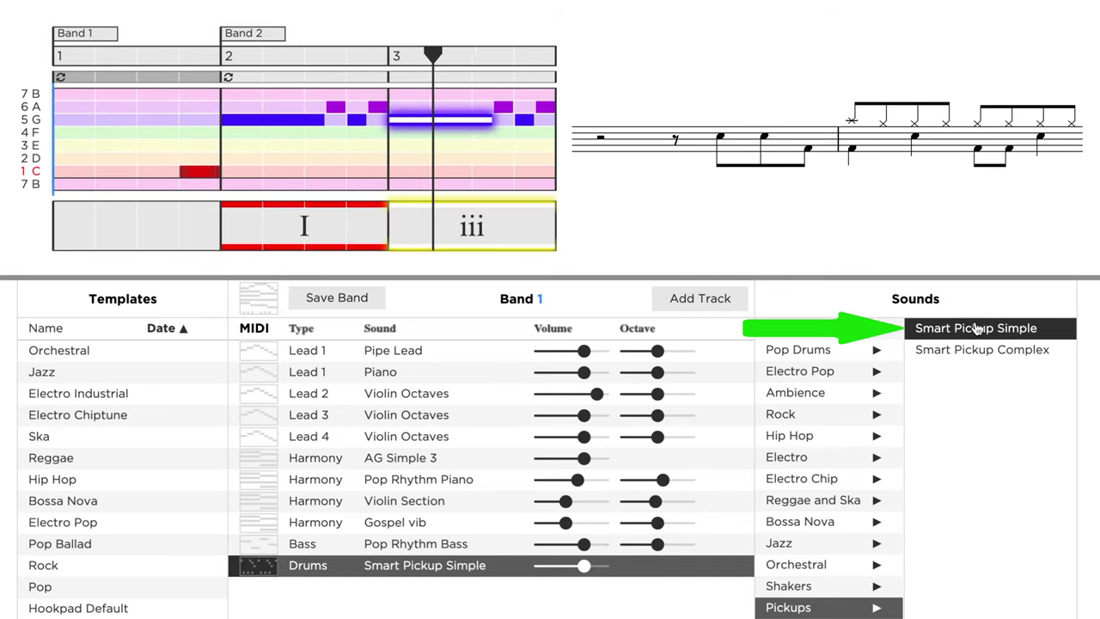
pyautogui.click(983, 350)
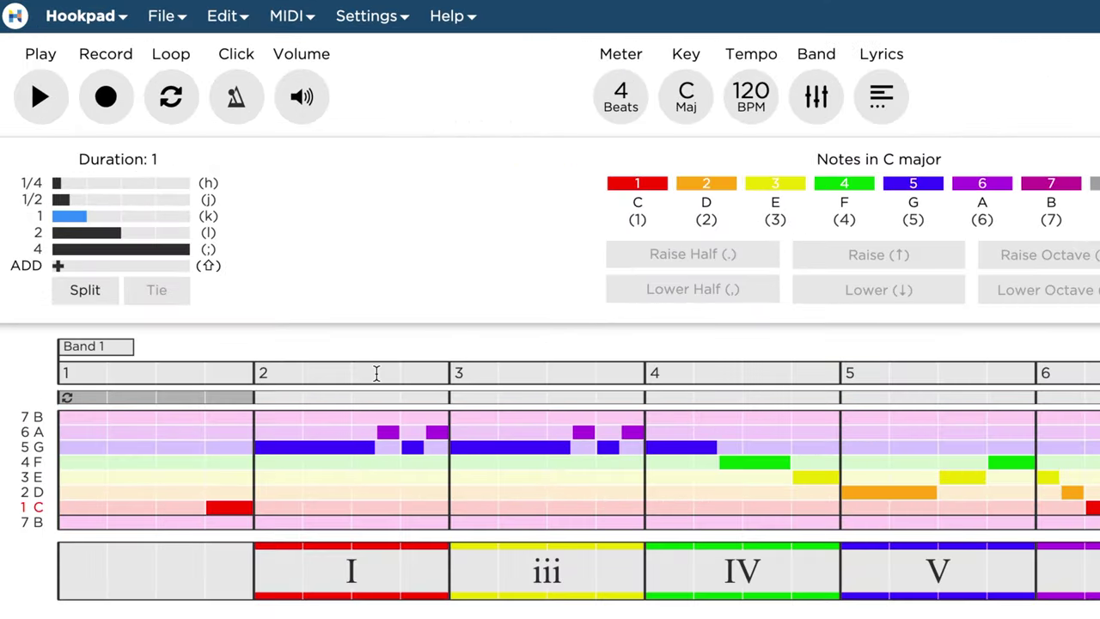
# Step: Turn on the Pickup Measure setting and play from the pickup to hear the drum fill
pyautogui.click(376, 373)
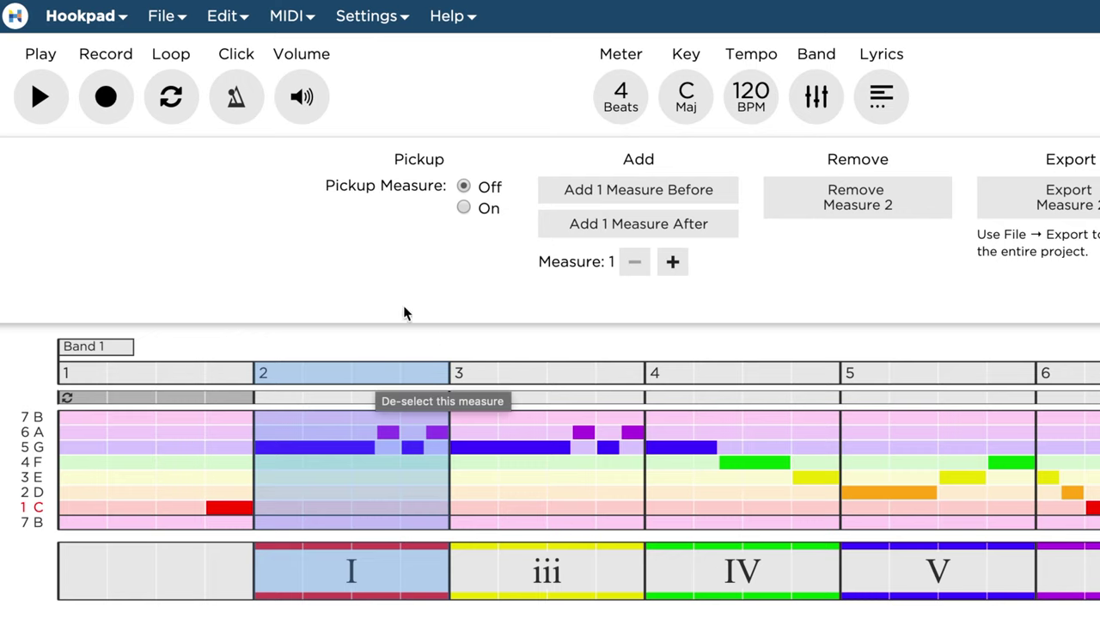
pyautogui.click(463, 209)
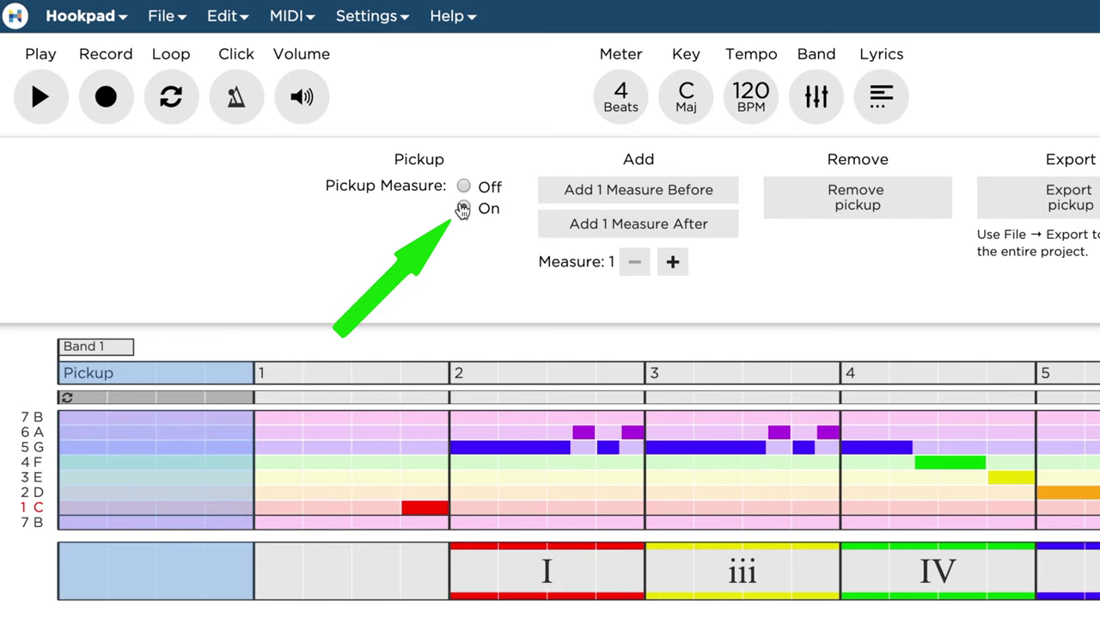
pyautogui.click(67, 445)
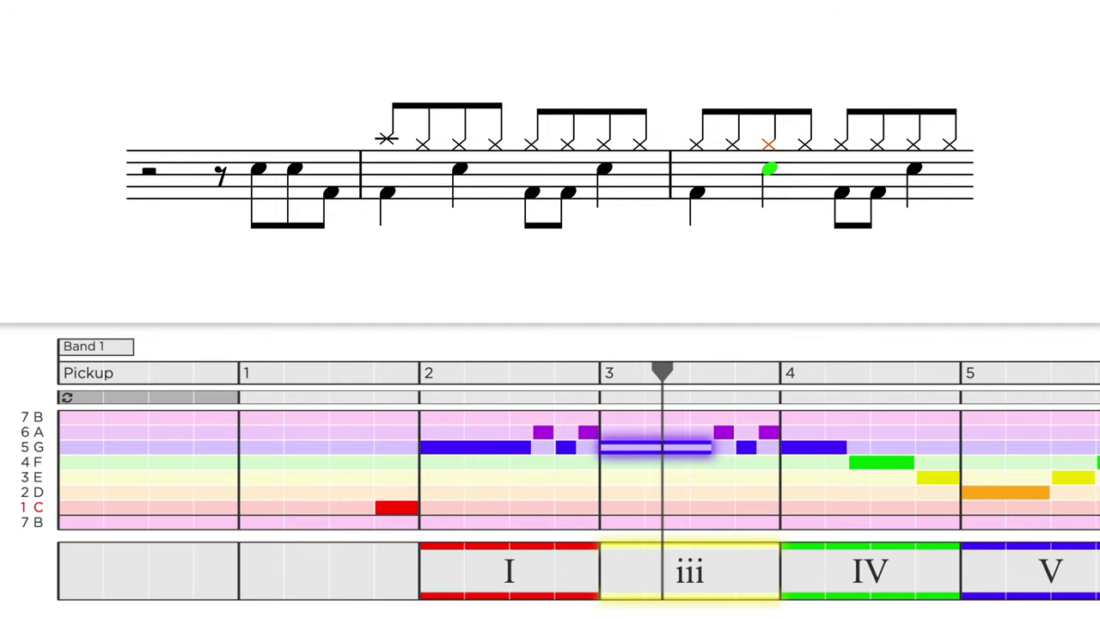
pyautogui.press('space')
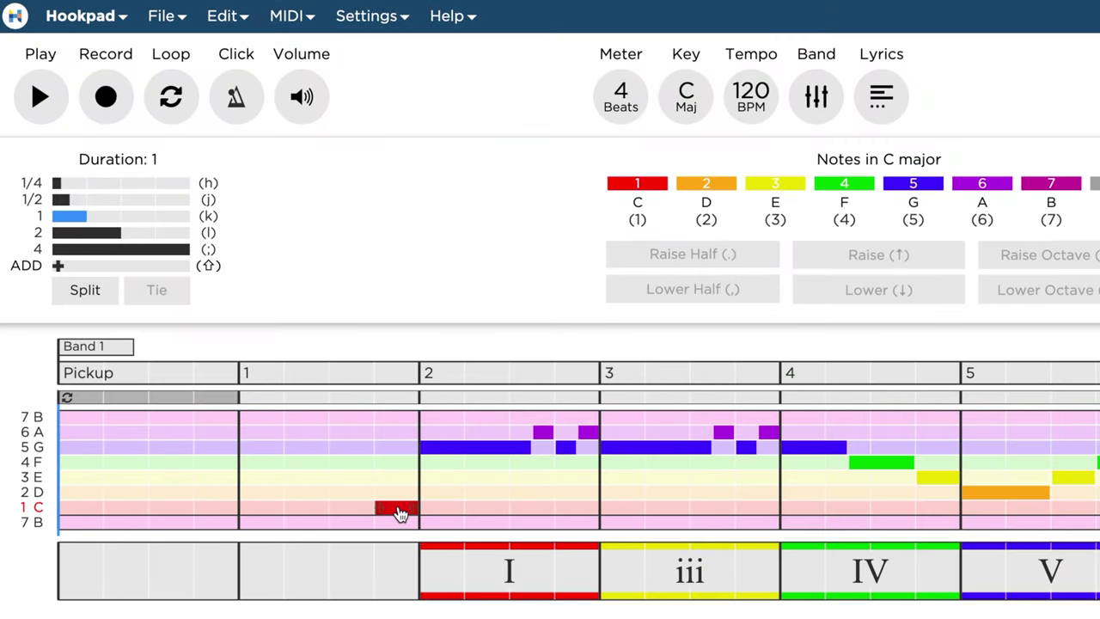
# Step: Drag the red C note into the pickup, remove the empty measure 1, and play it back
pyautogui.moveTo(399, 513); pyautogui.dragTo(217, 511)
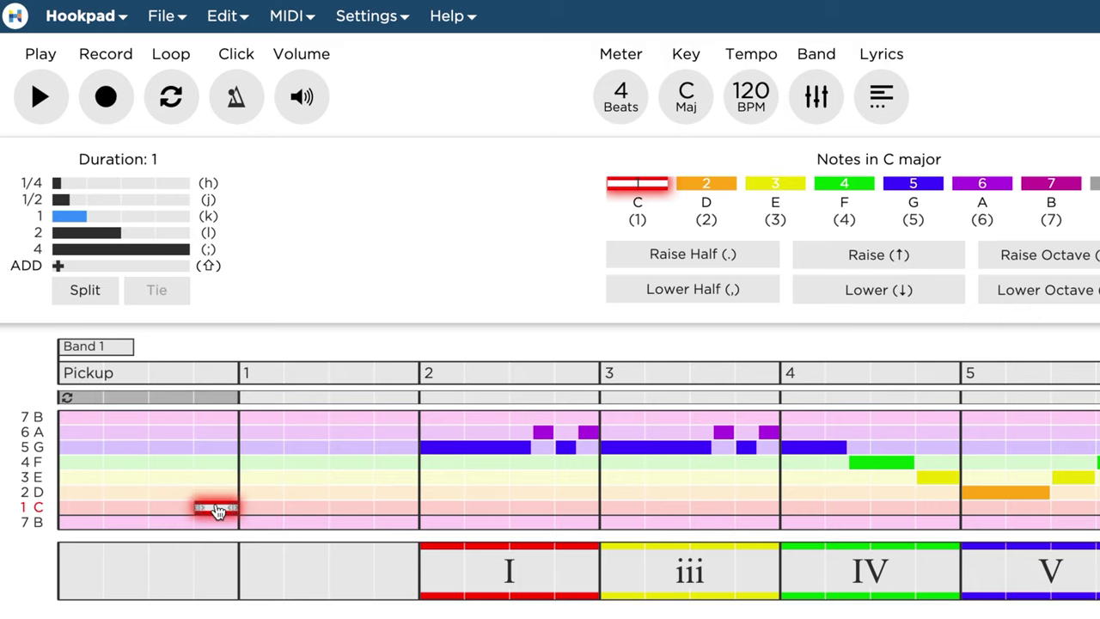
pyautogui.click(311, 368)
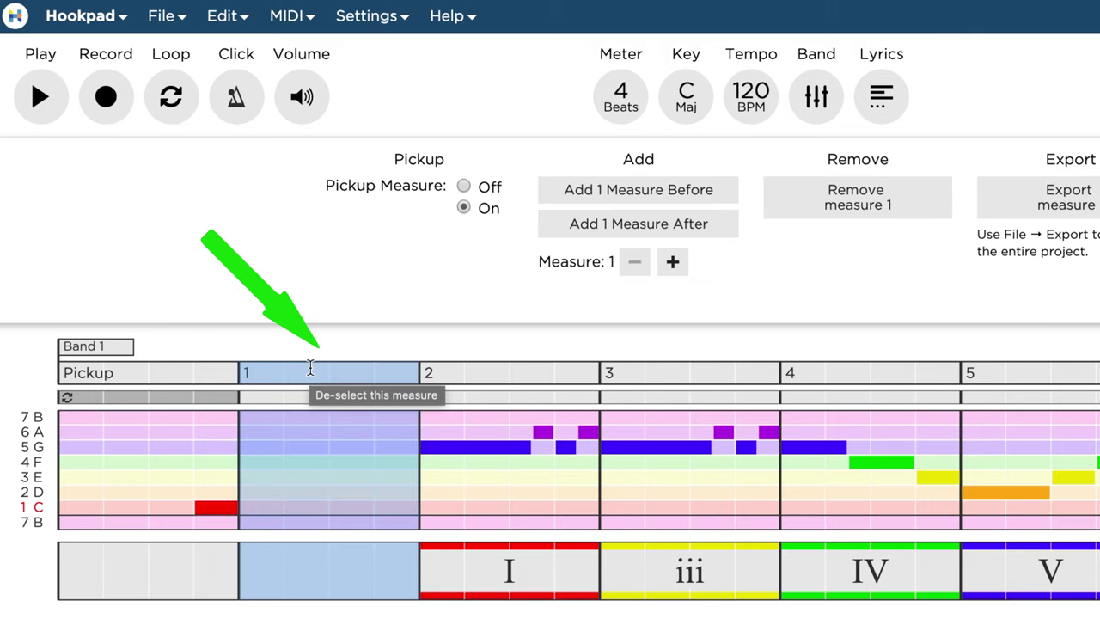
pyautogui.click(847, 211)
pyautogui.press('space')
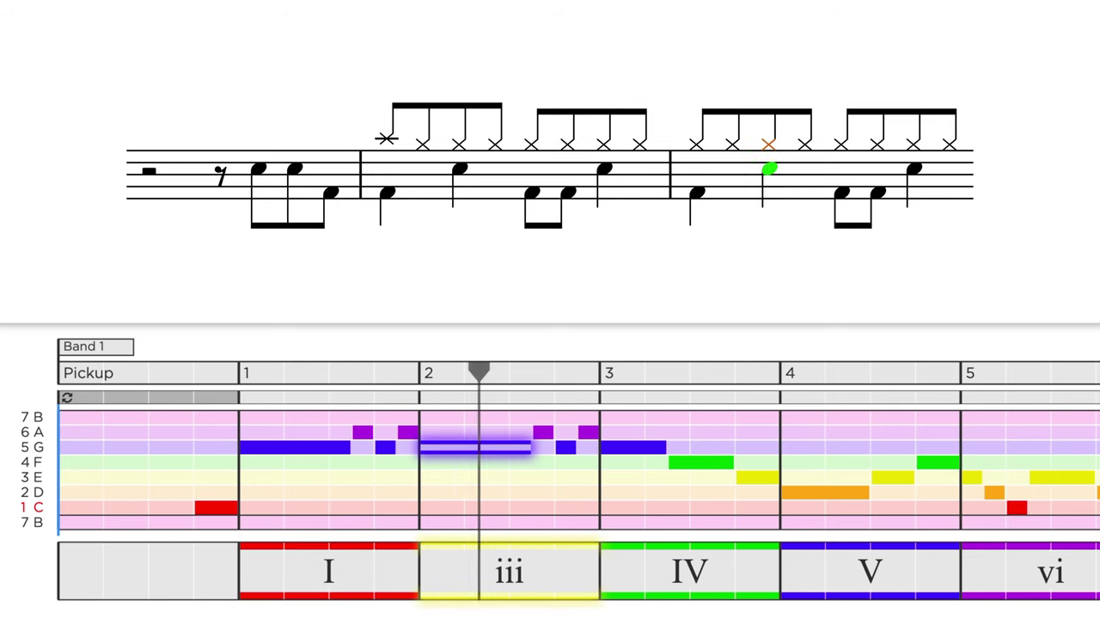
pyautogui.press('space')
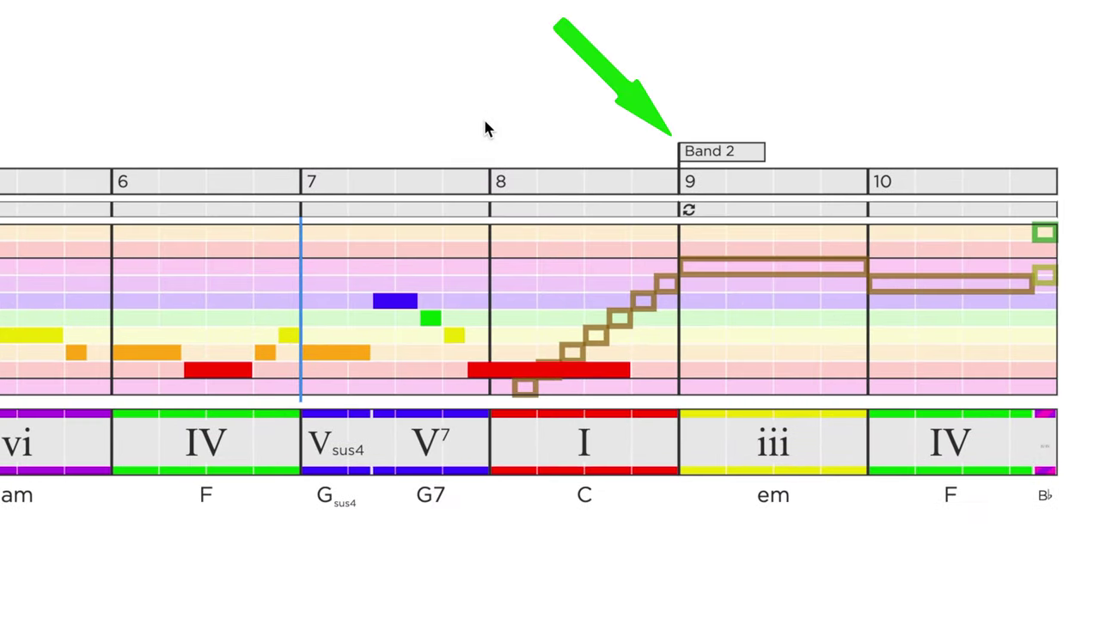
# Step: Delete the Band 2 change at measure 9 and play the song from measure 7
pyautogui.click(711, 153)
pyautogui.press('BackSpace')
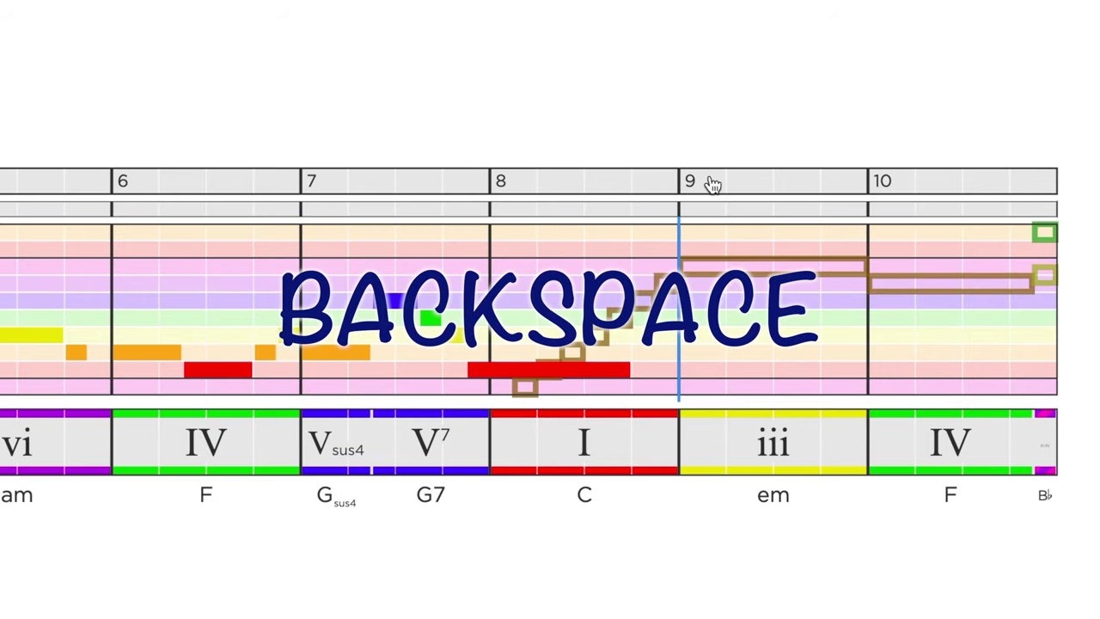
pyautogui.click(326, 180)
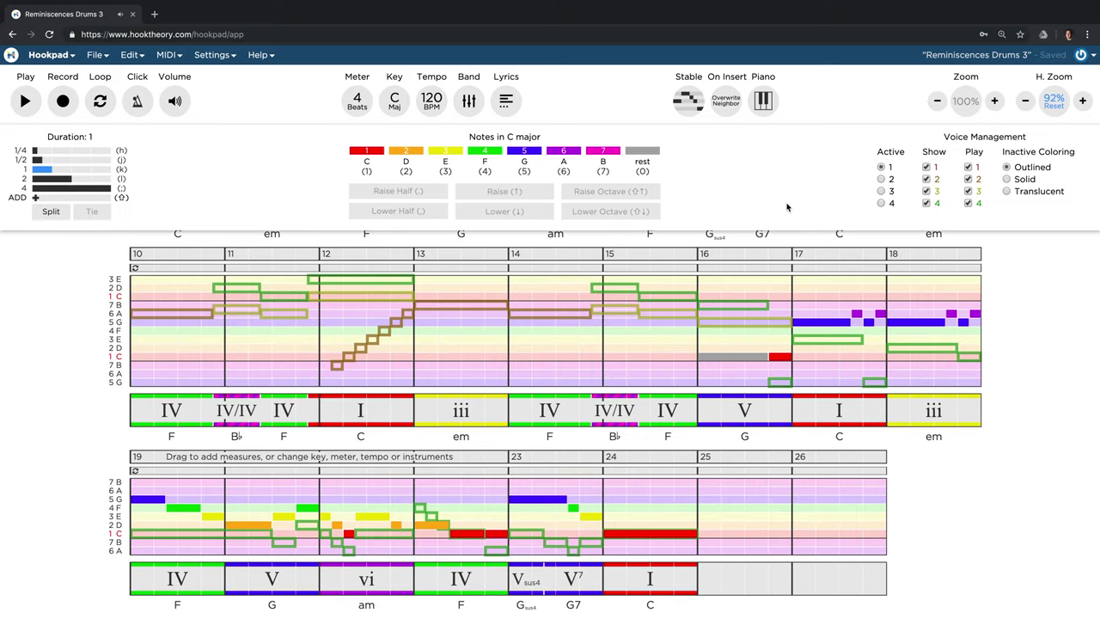
# Step: Add a band change starting at measure 24
pyautogui.click(642, 455)
pyautogui.click(736, 214)
pyautogui.click(684, 172)
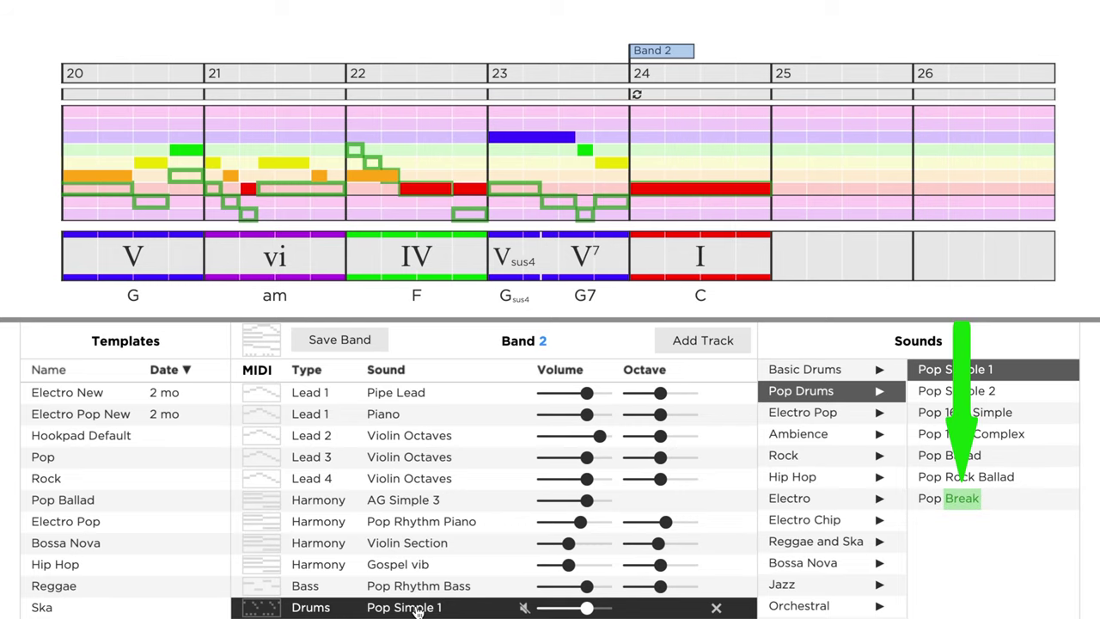
# Step: Set the new band's drums to Pop Drums > Pop Break and play the ending from bar 22
pyautogui.click(818, 436)
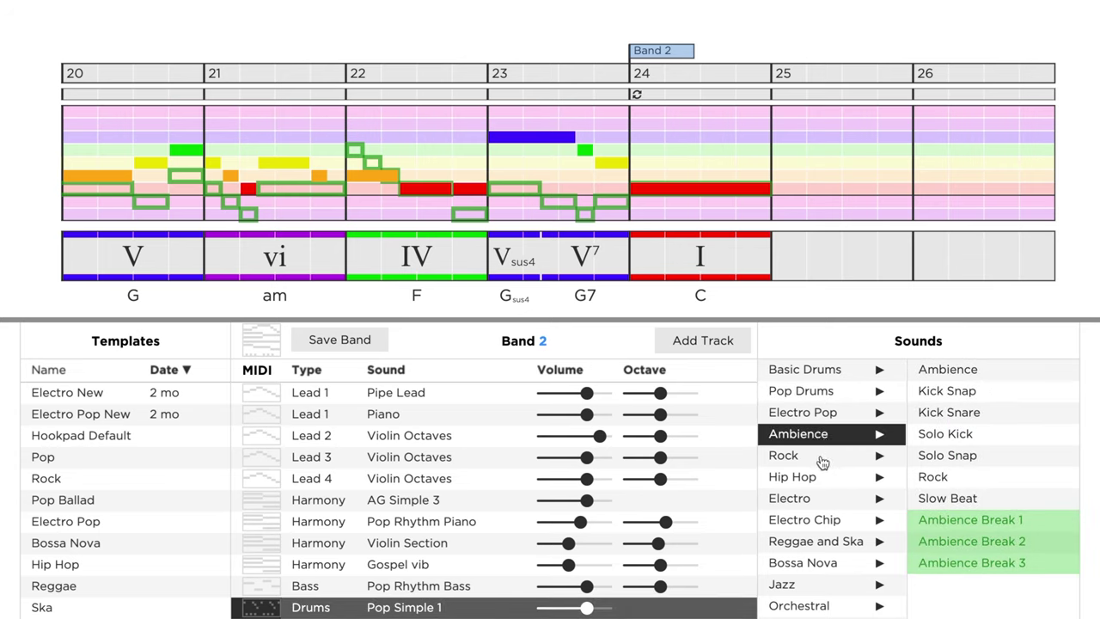
pyautogui.click(823, 463)
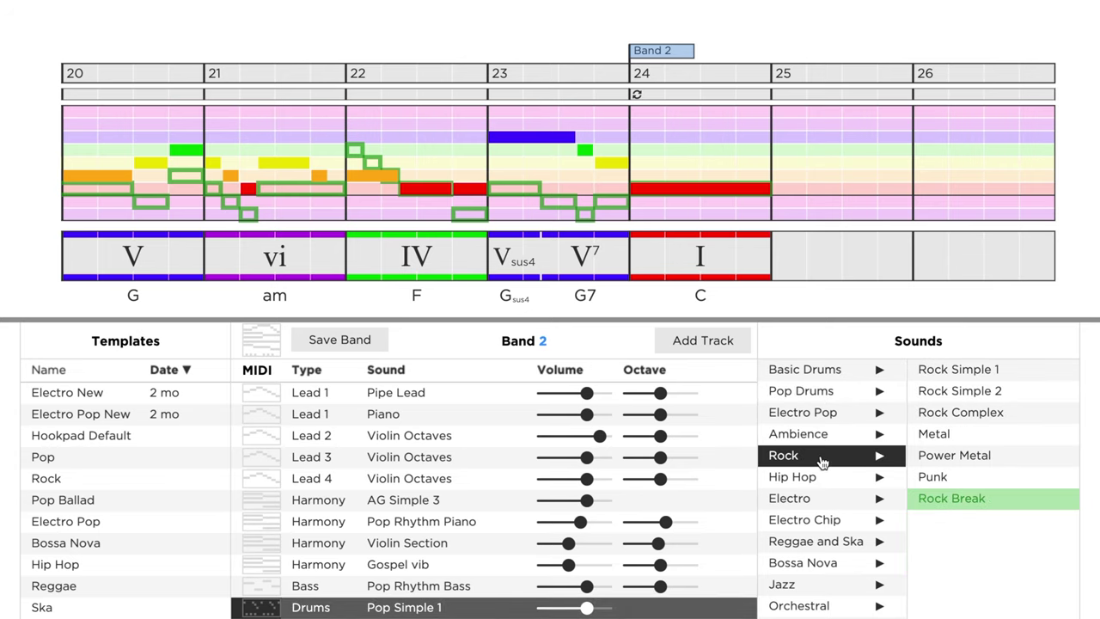
pyautogui.click(835, 392)
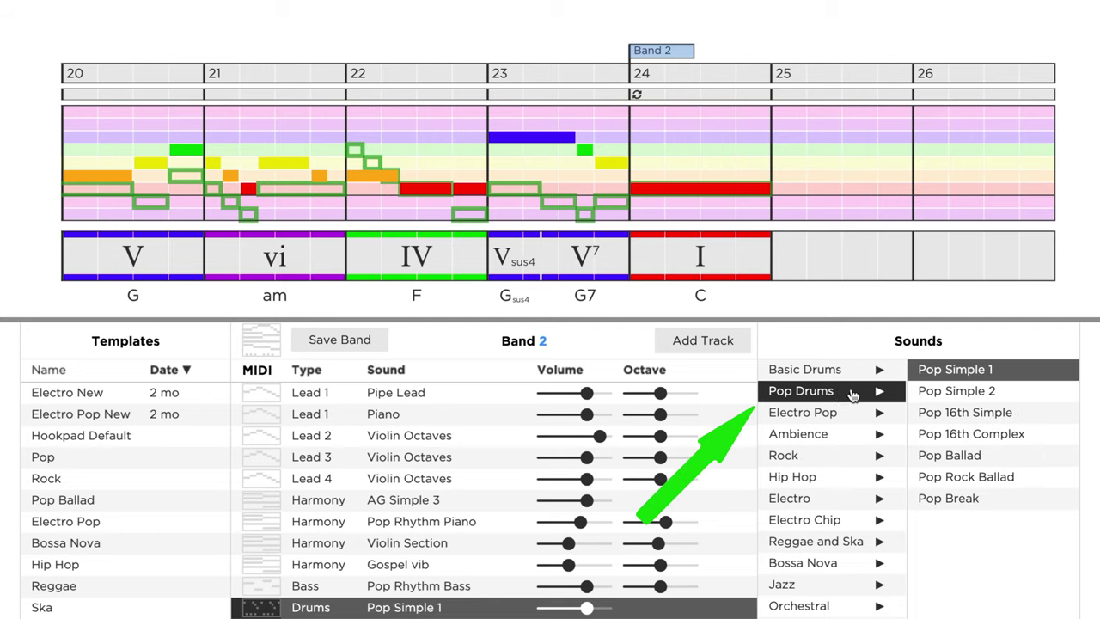
pyautogui.click(969, 507)
pyautogui.click(361, 120)
pyautogui.press('space')
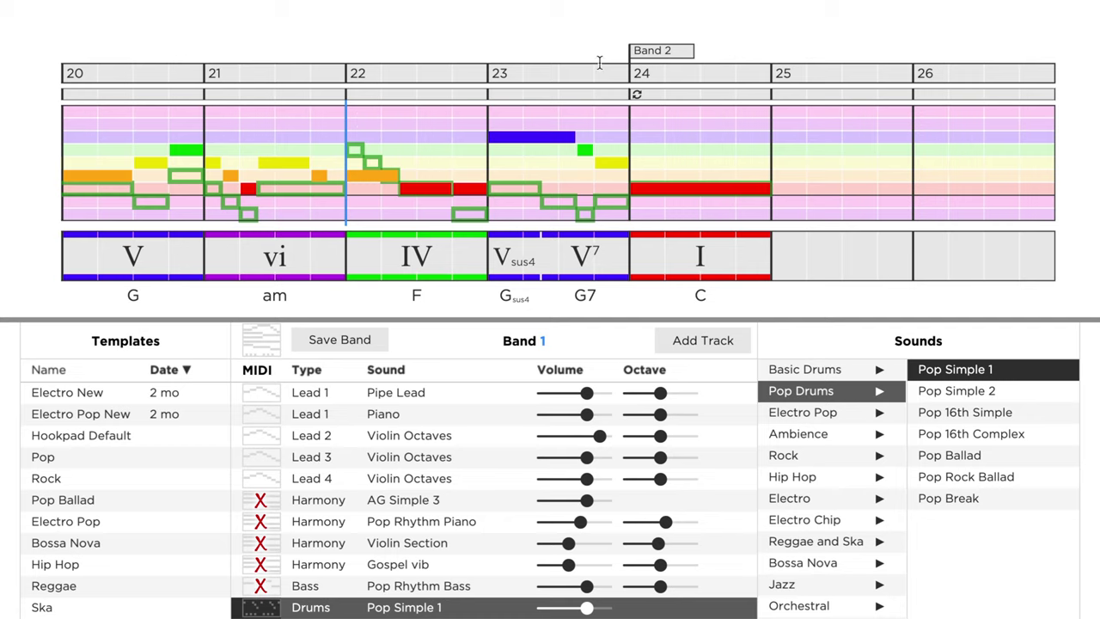
# Step: Switch Band 2's AG Simple 3 guitar track to AG Break, play the ending, and select the Bass track
pyautogui.click(650, 53)
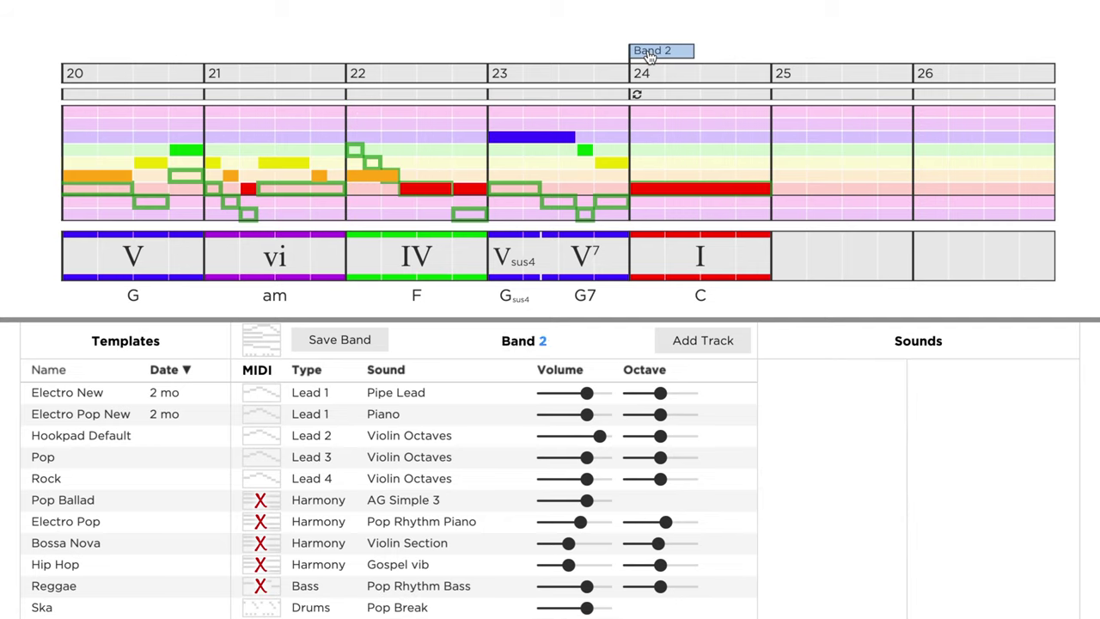
pyautogui.click(407, 505)
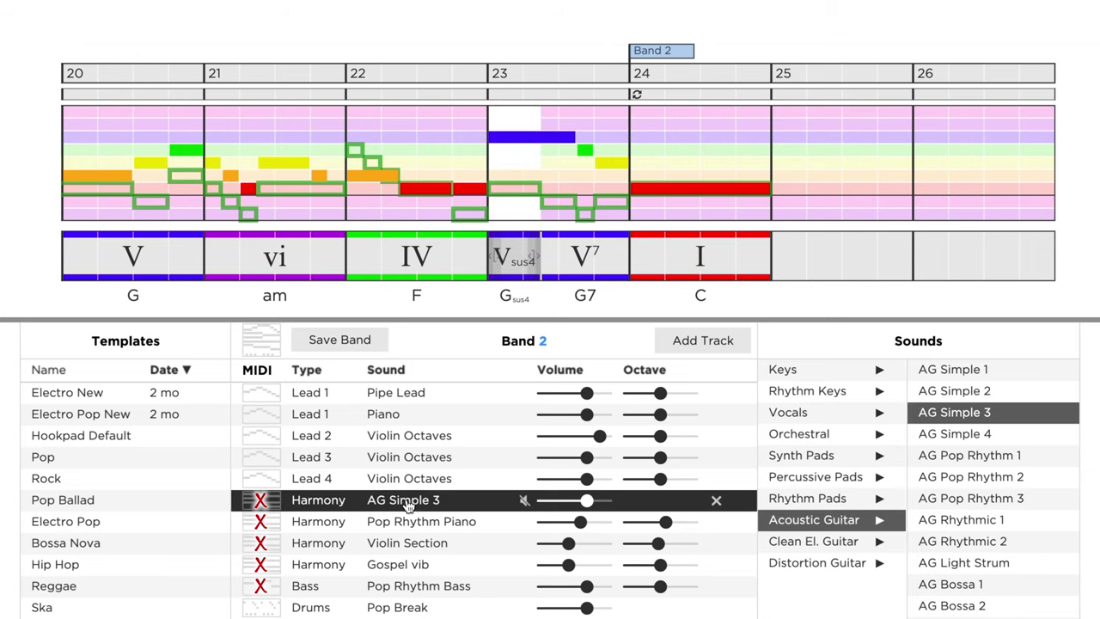
pyautogui.scroll(-3, 1018, 502)
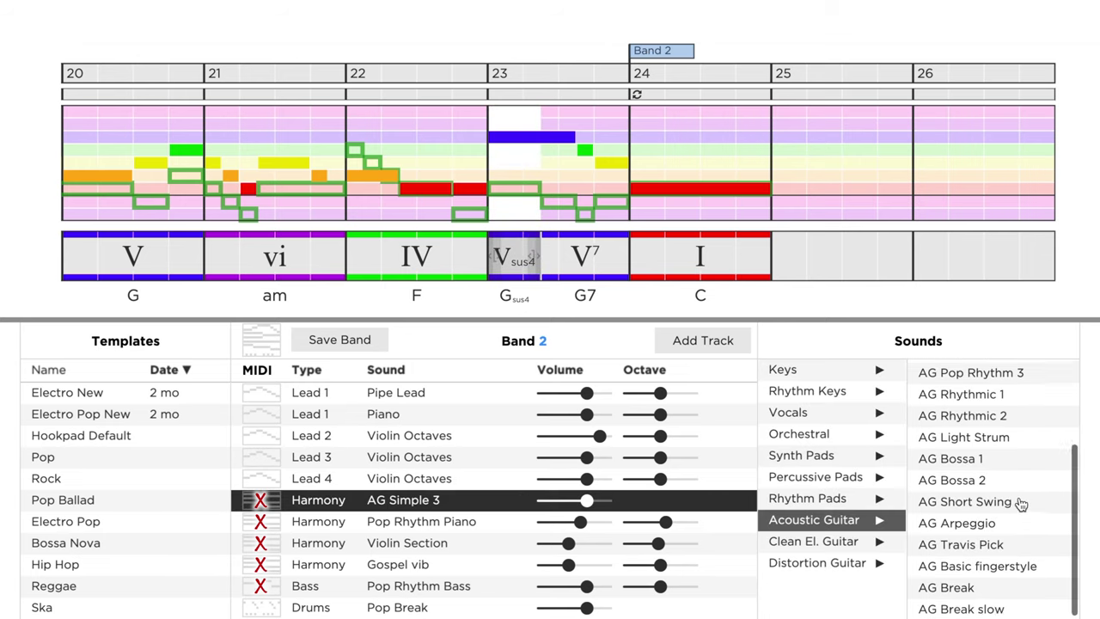
pyautogui.click(980, 589)
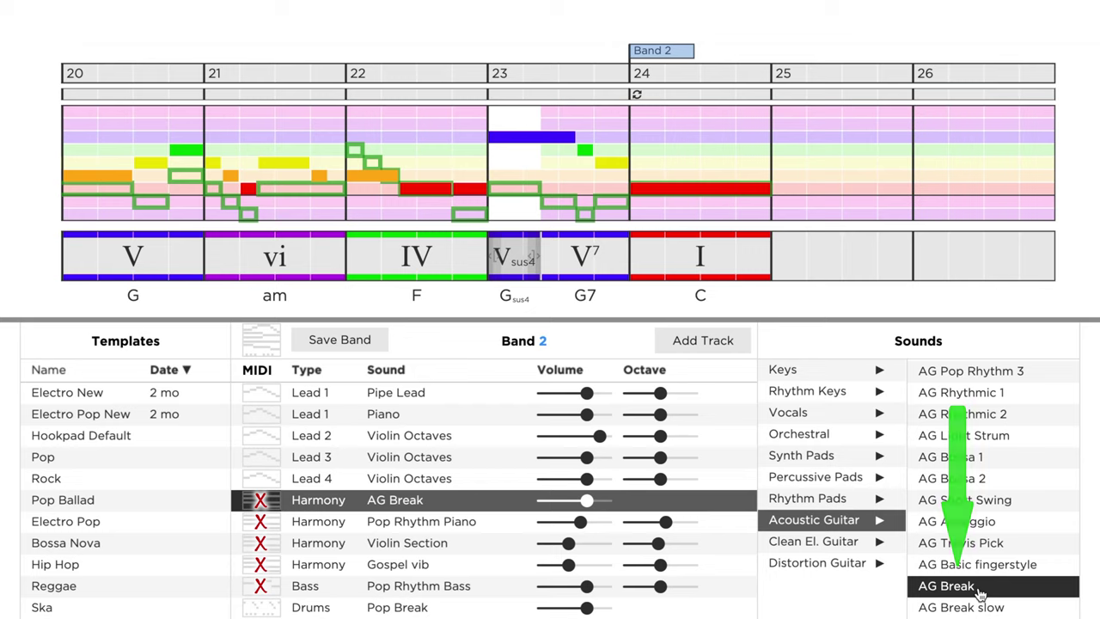
pyautogui.click(361, 120)
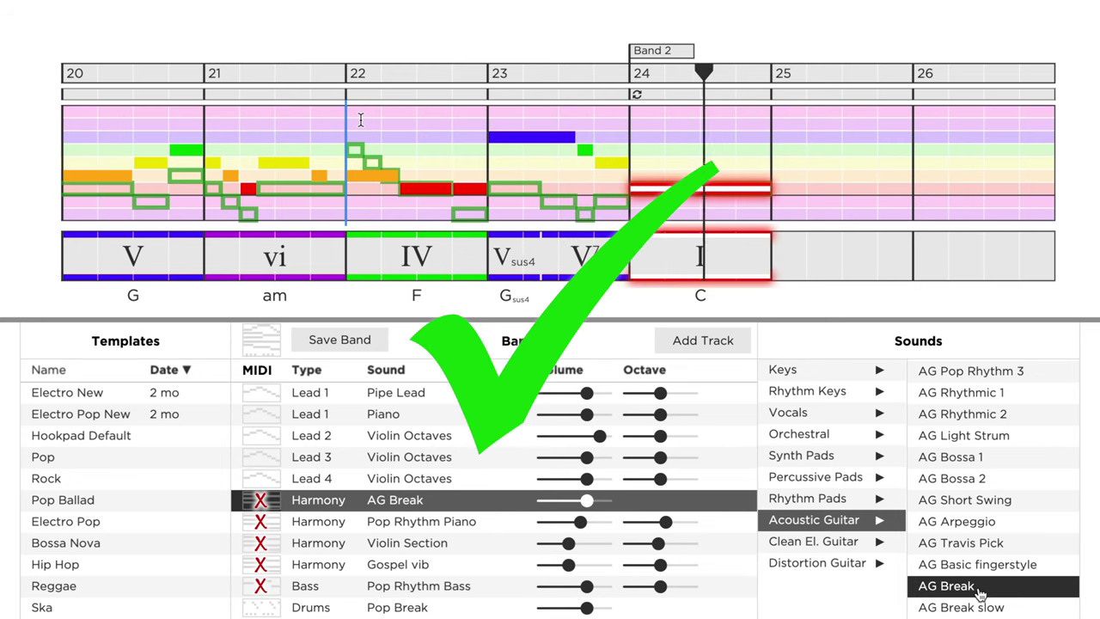
pyautogui.click(429, 585)
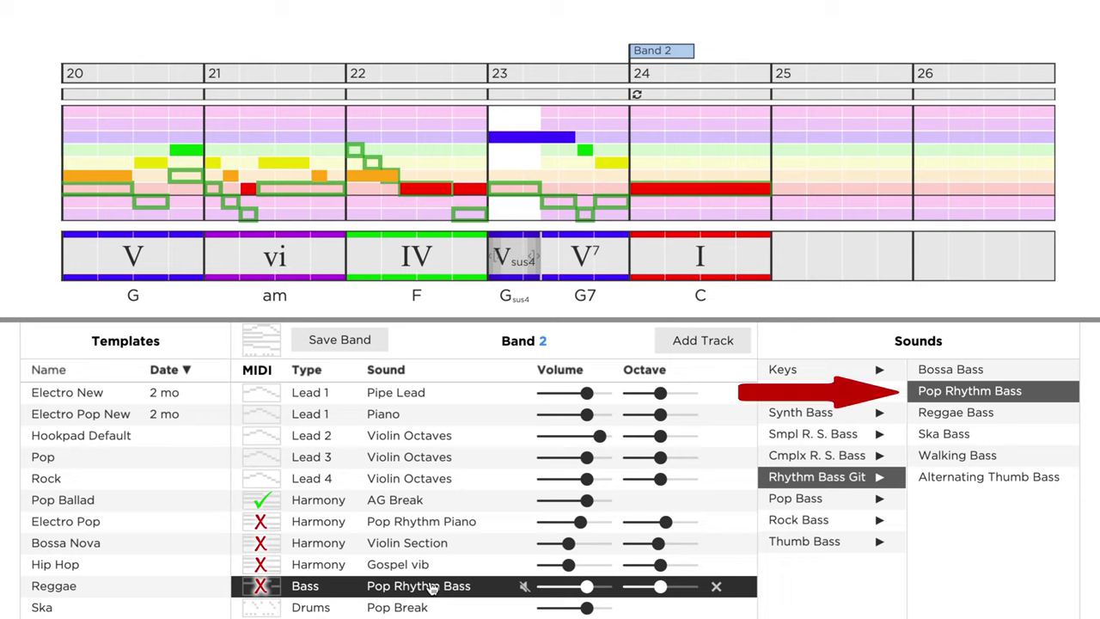
# Step: Set Band 2's bass to Pop Bass and its rhythm piano to Keys > Piano, then play from bar 21
pyautogui.click(792, 505)
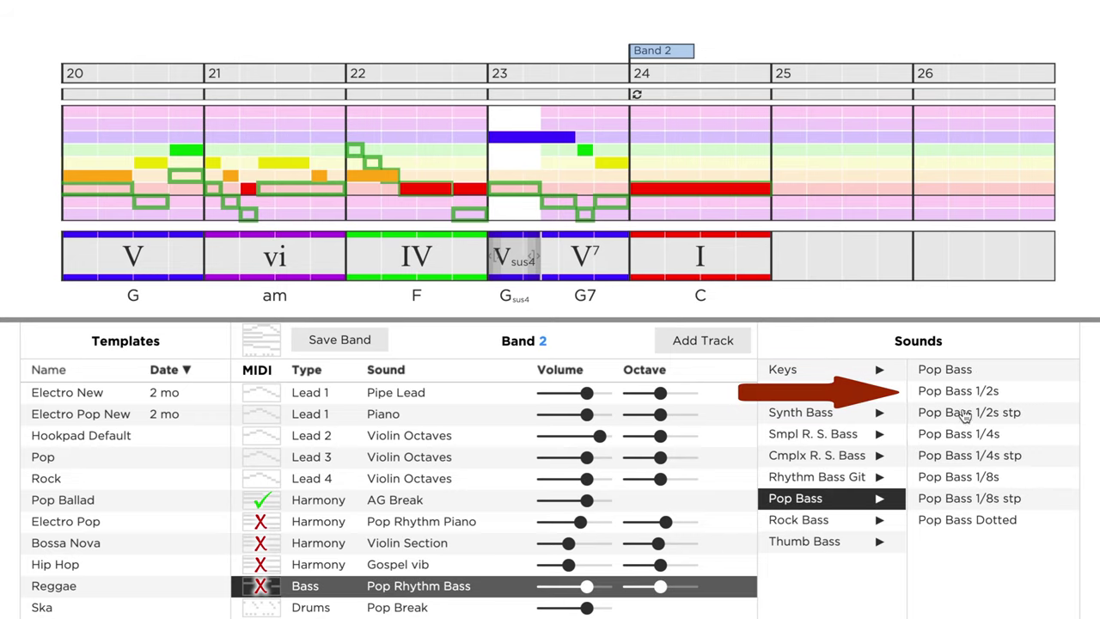
pyautogui.click(969, 371)
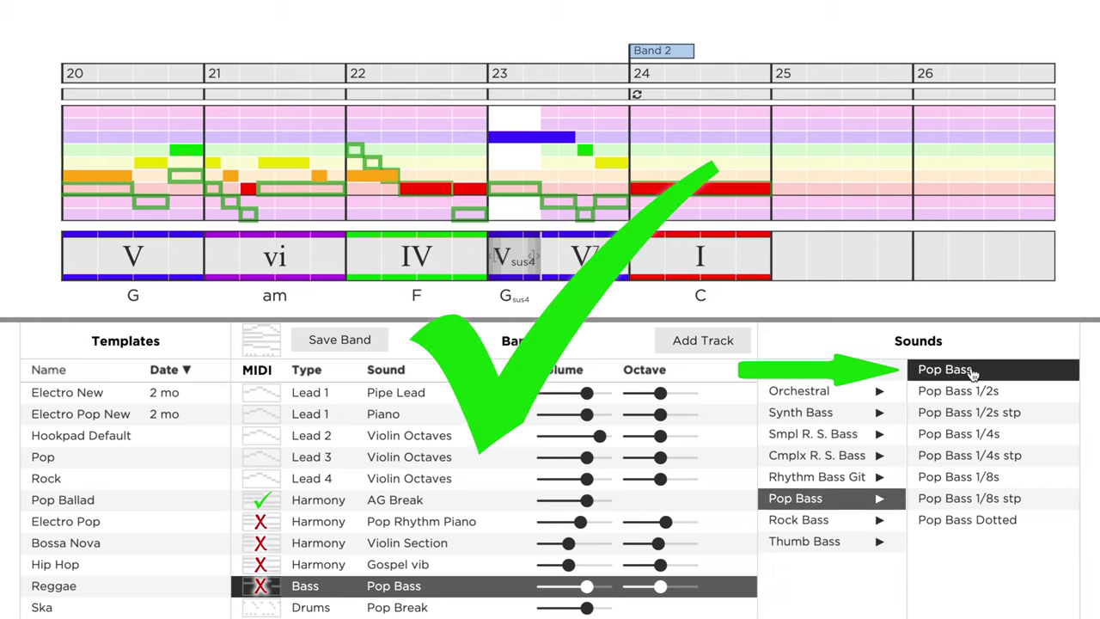
pyautogui.click(421, 522)
pyautogui.click(849, 372)
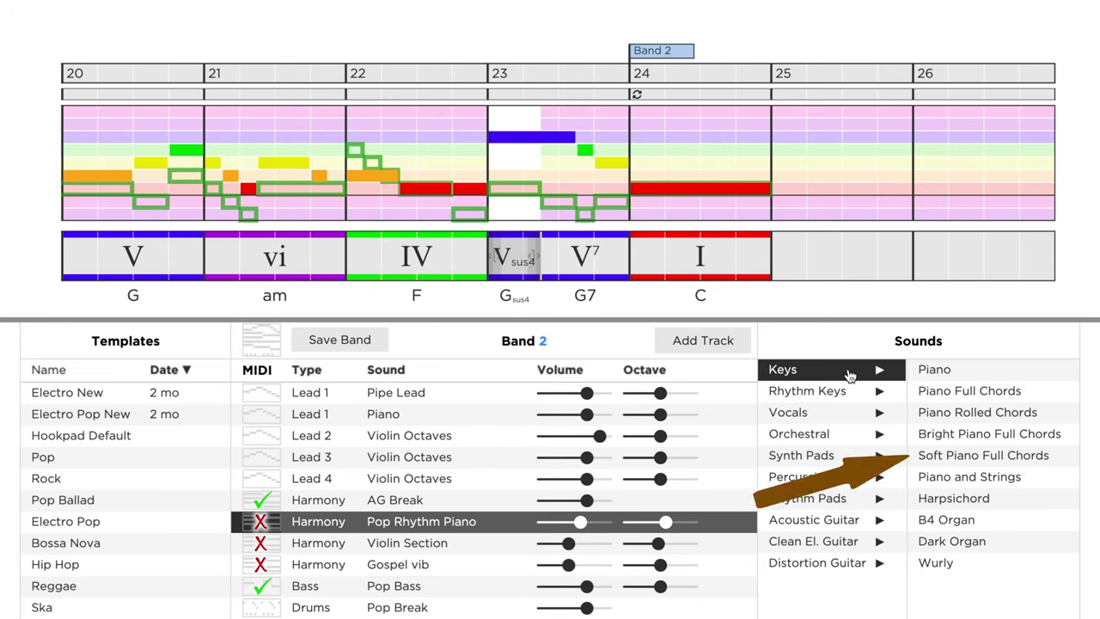
pyautogui.click(940, 371)
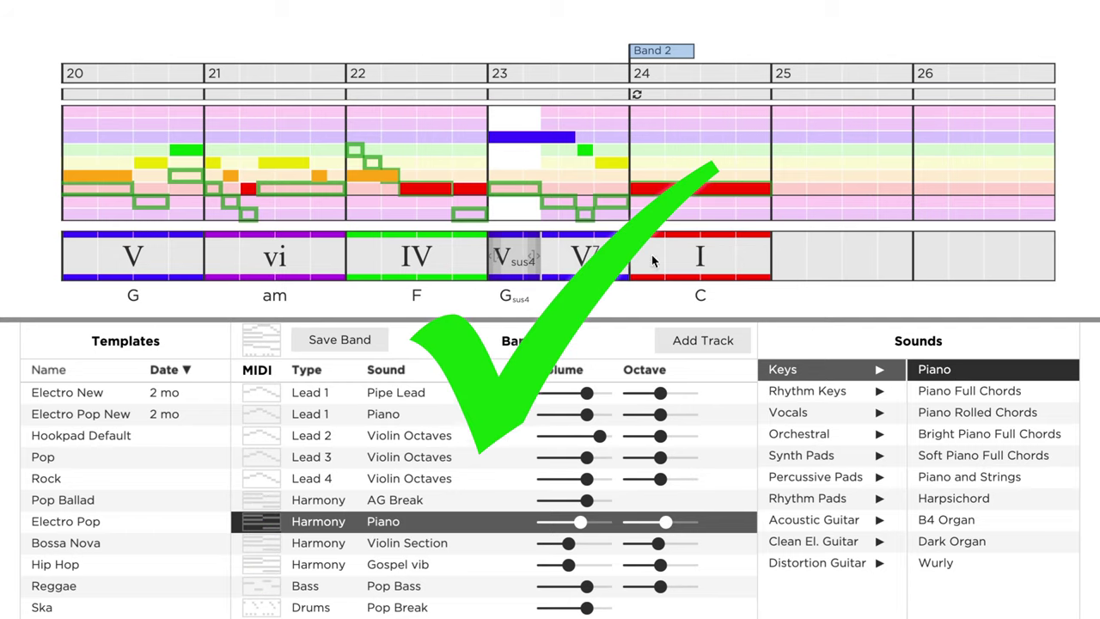
pyautogui.click(206, 138)
pyautogui.press('space')
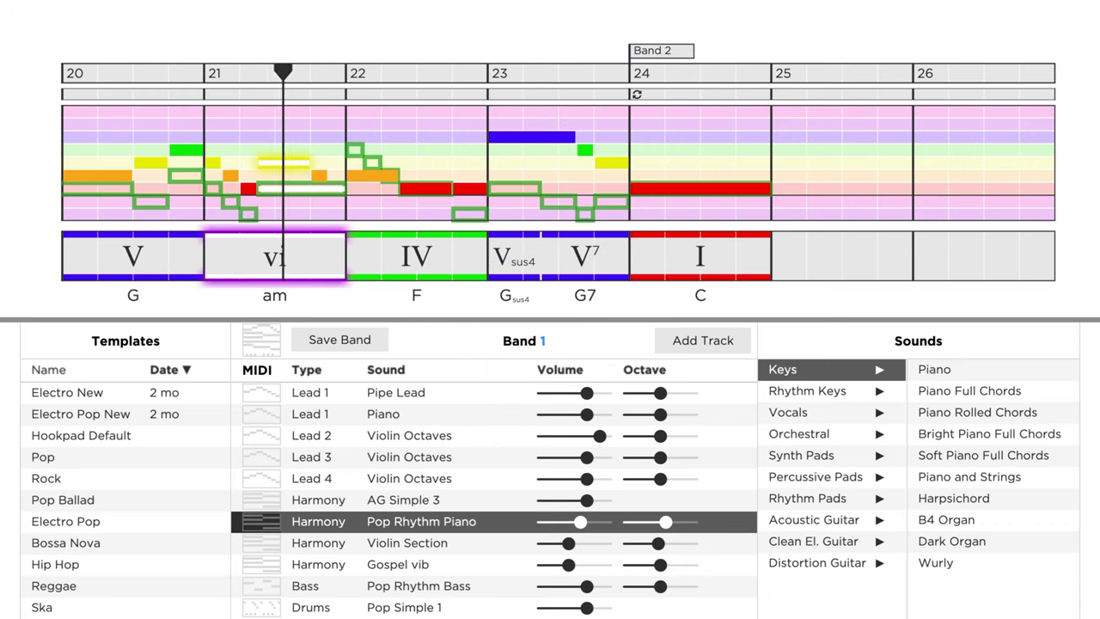